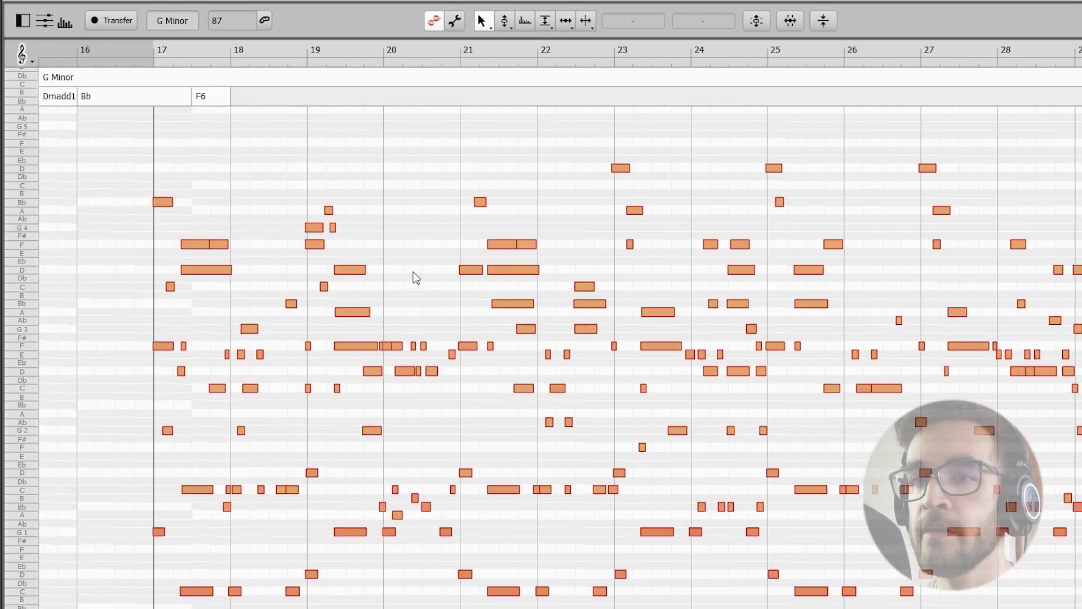
Step: Examine the notes detected in Melodyne and look through the available detection algorithms and display options
scroll(192, 296, down, 3)
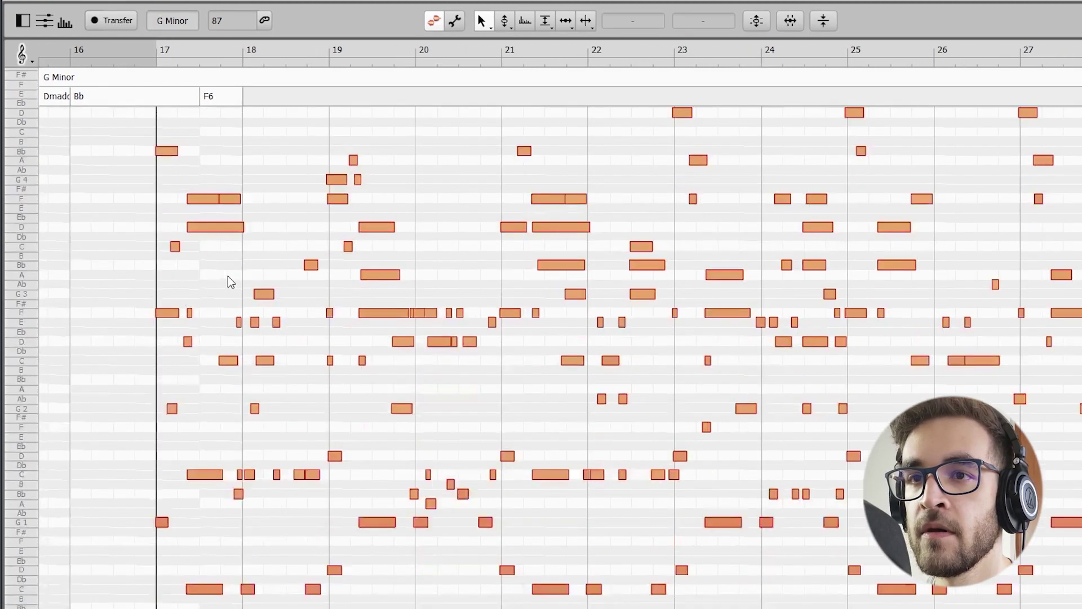
scroll(354, 339, up, 1)
click(125, 6)
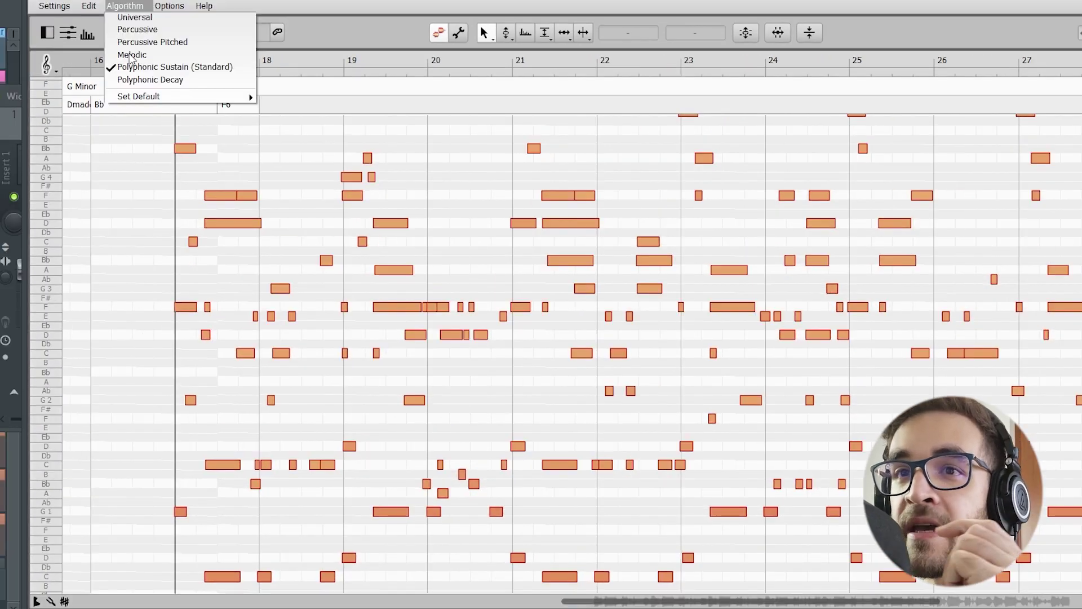
mouse_move(181, 96)
click(132, 55)
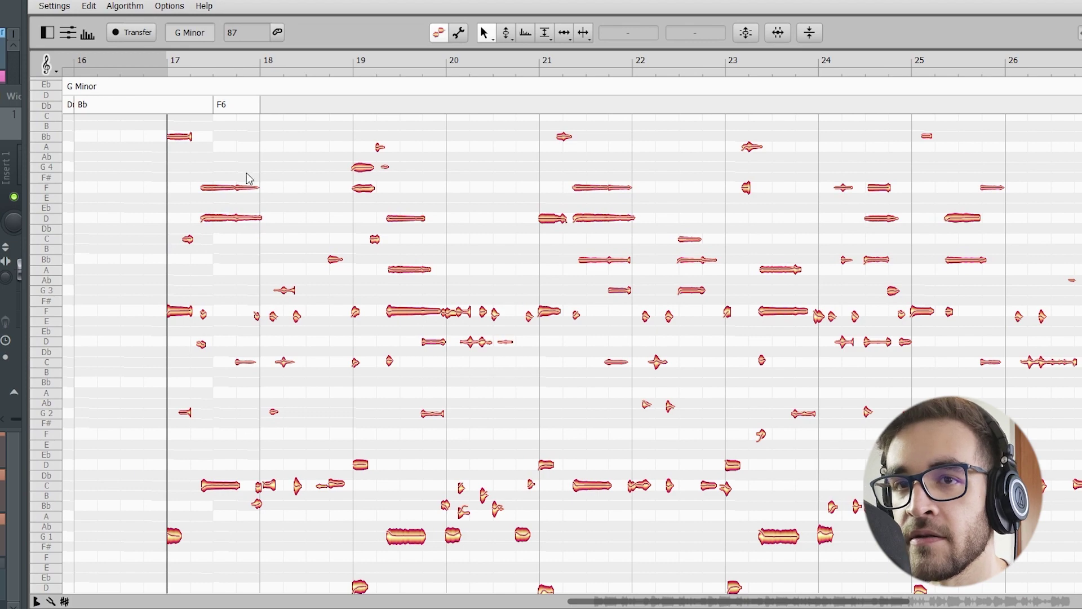
click(120, 4)
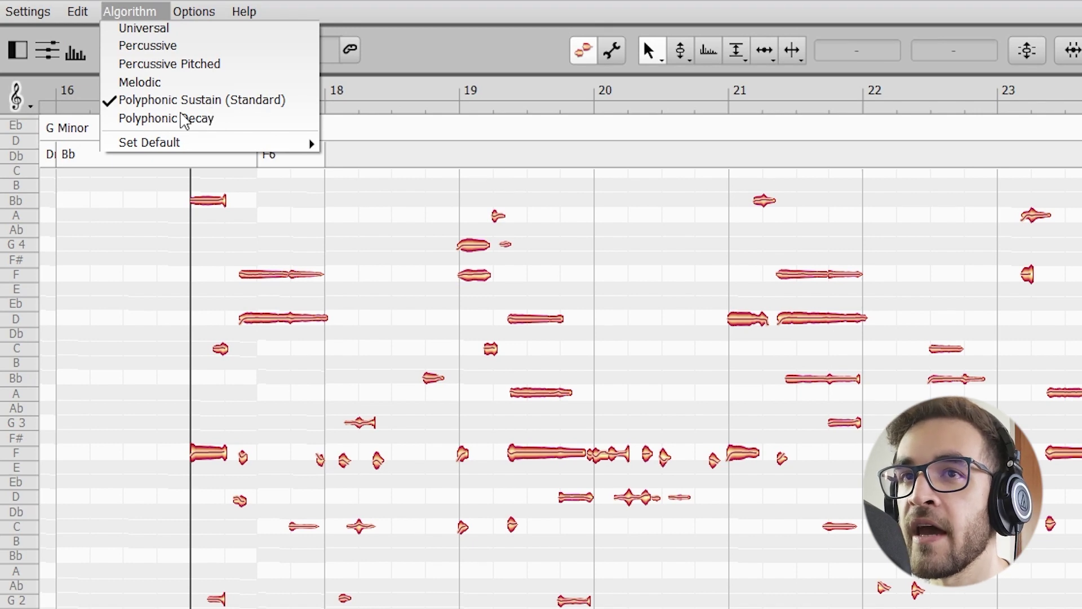
mouse_move(208, 19)
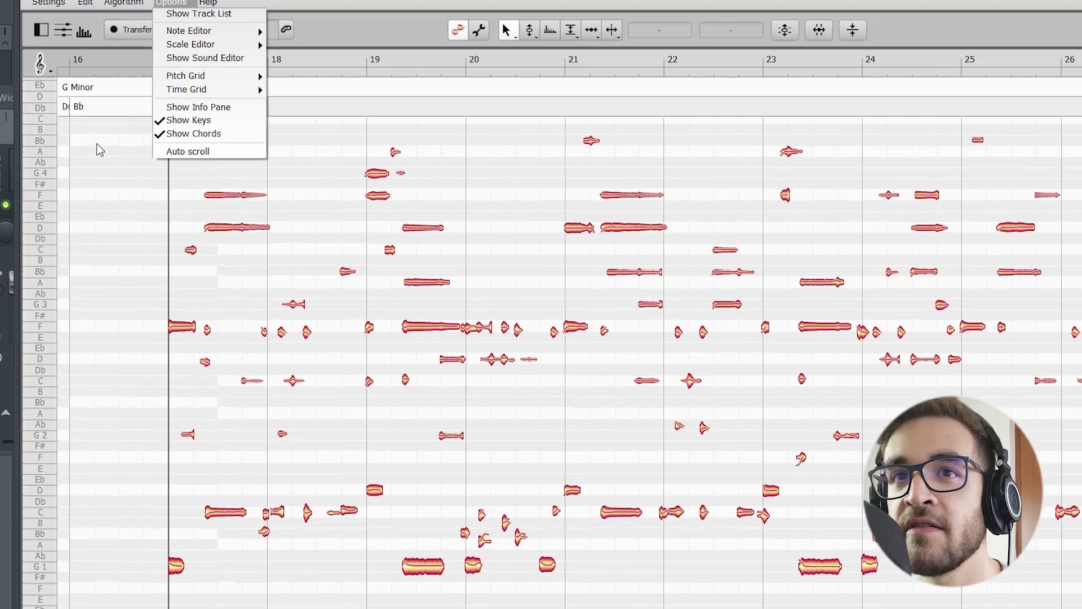
click(98, 137)
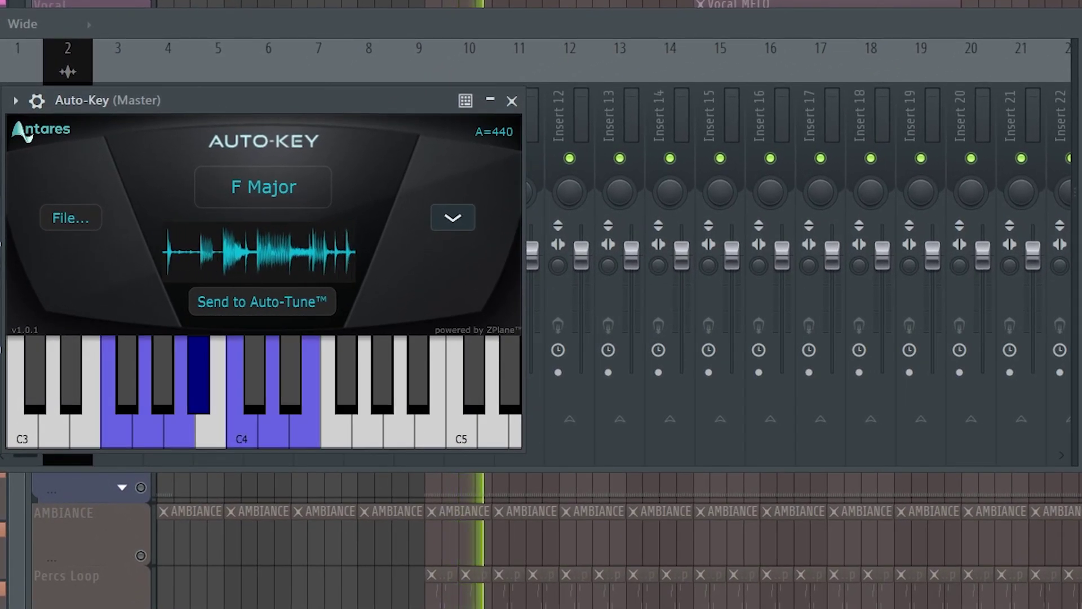
Step: Play the sample and compare the low bass notes detected in Melodyne with the 808 / Bass pattern in the playlist
key(space)
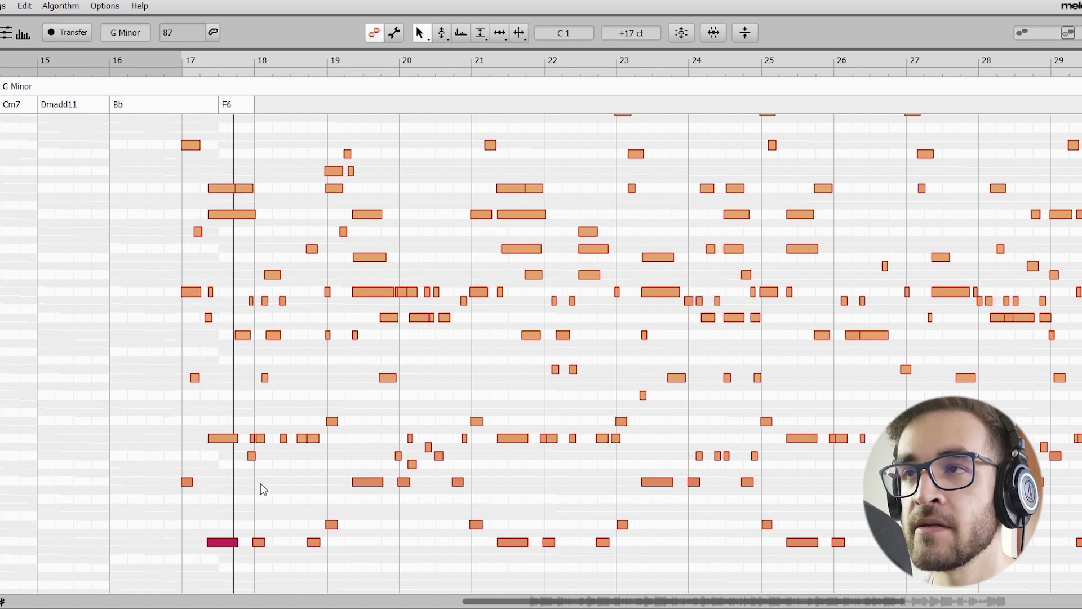
key(space)
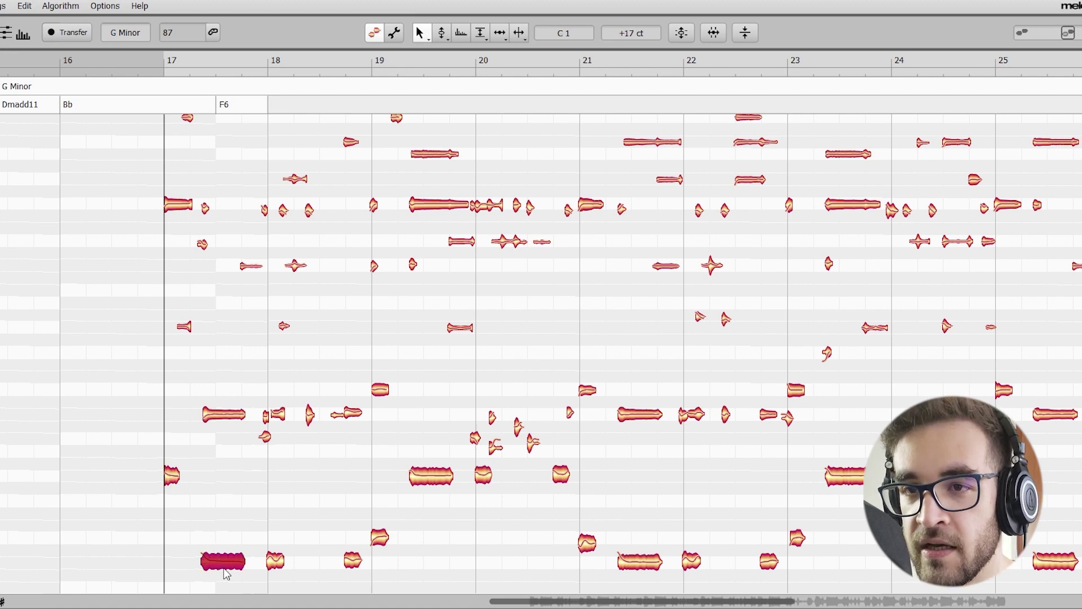
scroll(275, 564, down, 2)
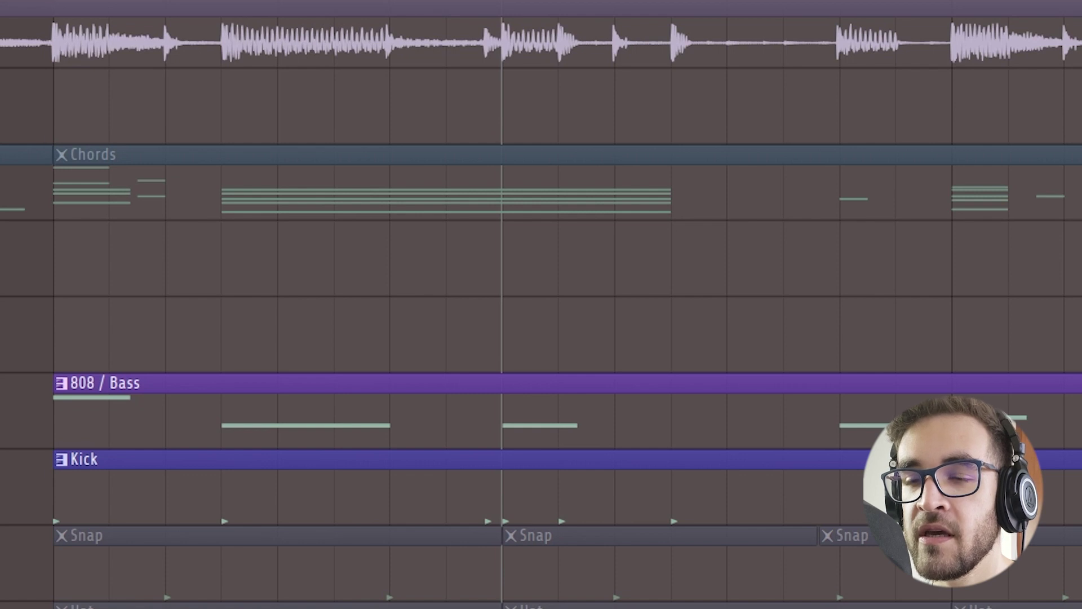
key(space)
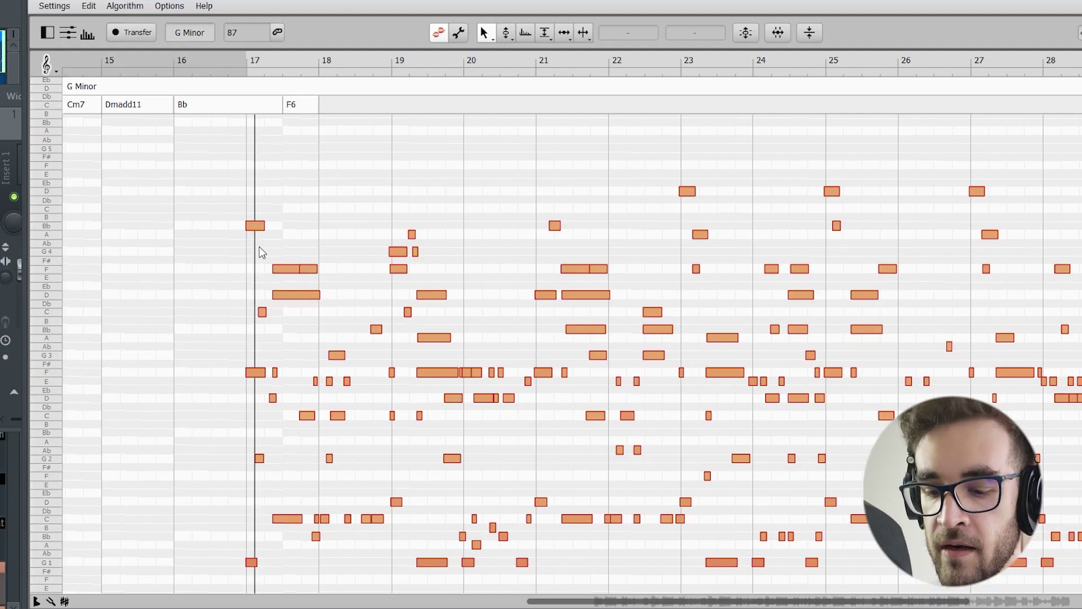
scroll(262, 252, down, 3)
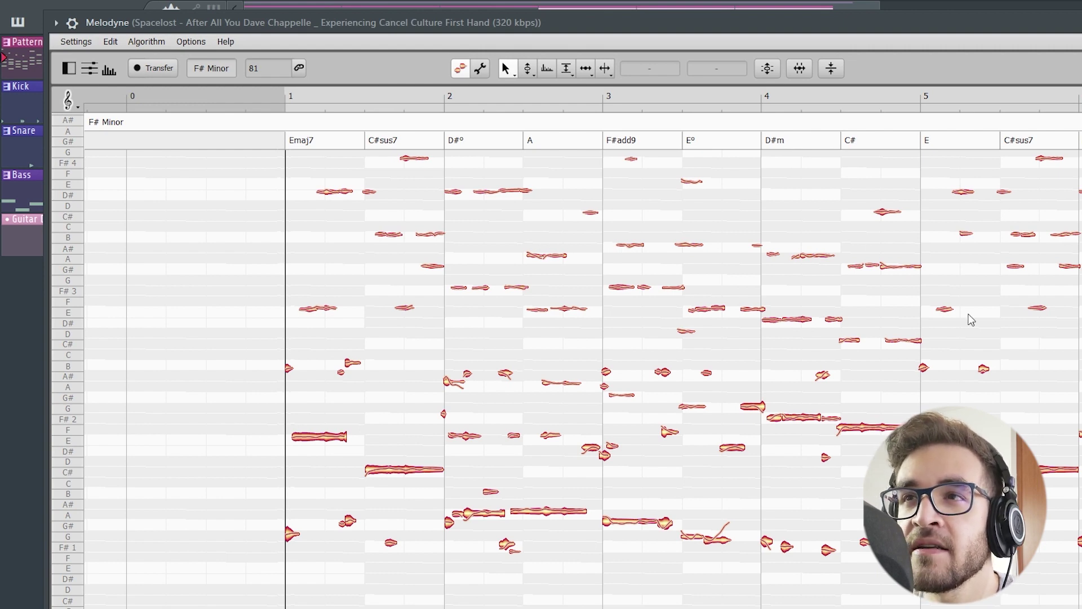
Step: Close Melodyne and listen to the soloed Spacelost sample from bar 1 of the playlist
key(Escape)
scroll(435, 133, down, 2)
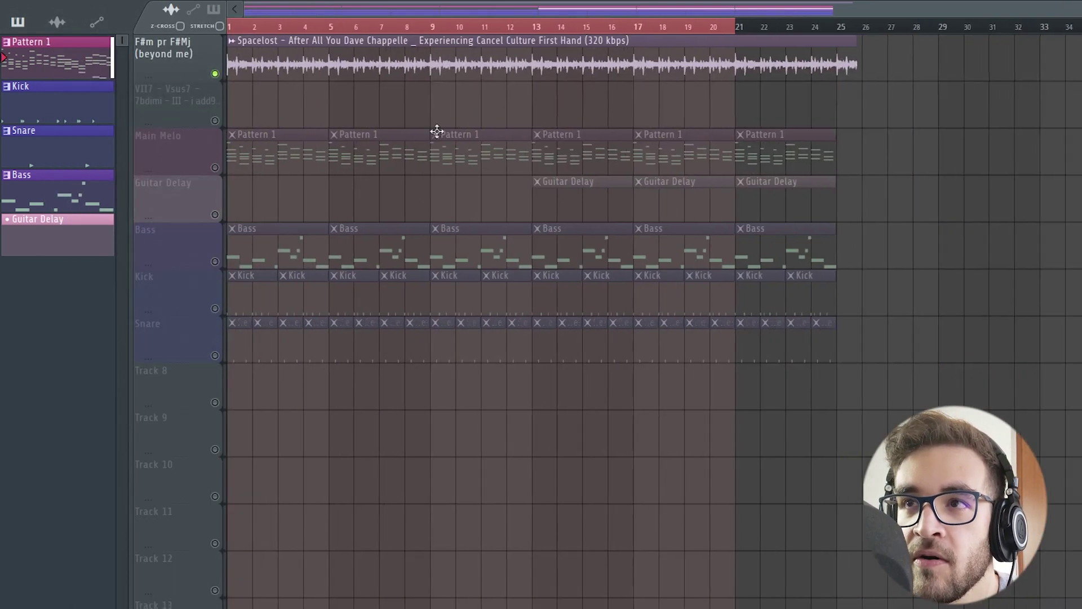
key(space)
scroll(157, 121, up, 5)
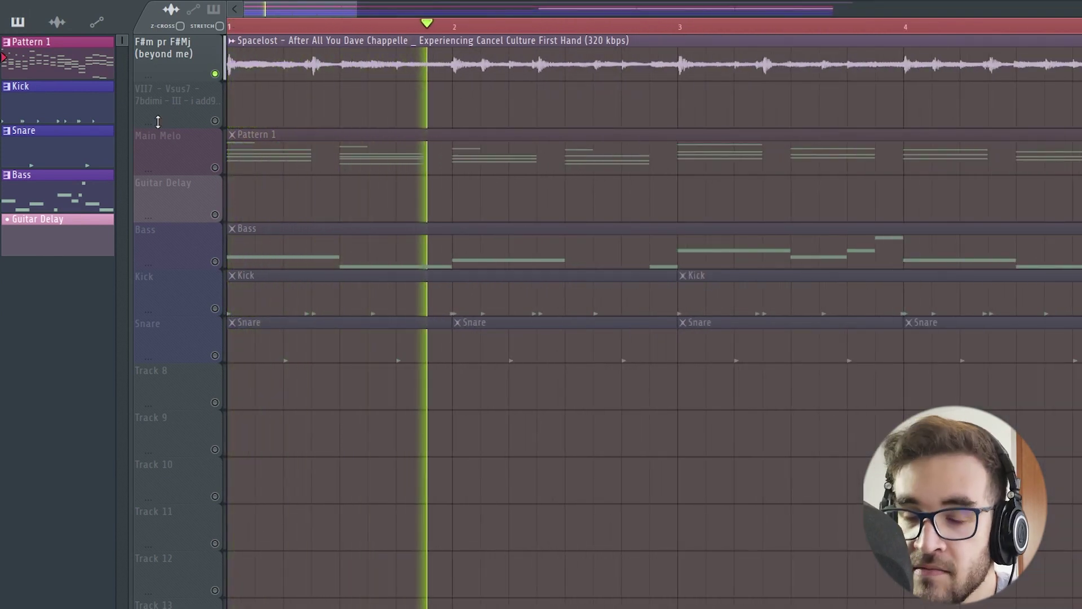
key(space)
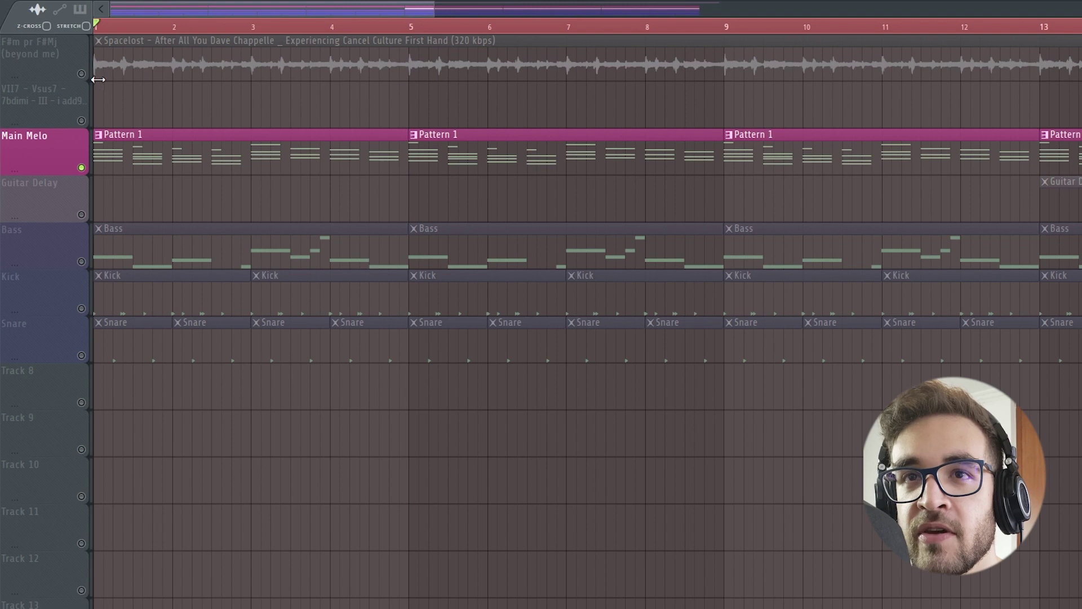
Step: Compare the Spacelost sample with the recreated melody by alternately soloing the sample track and Main Melo during playback
right_click(82, 74)
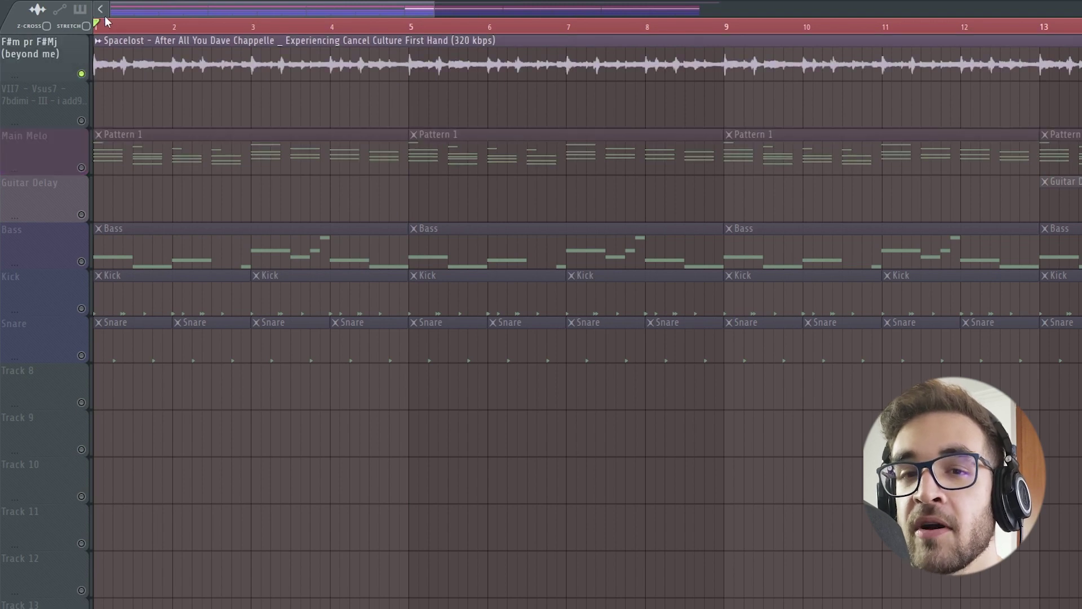
key(space)
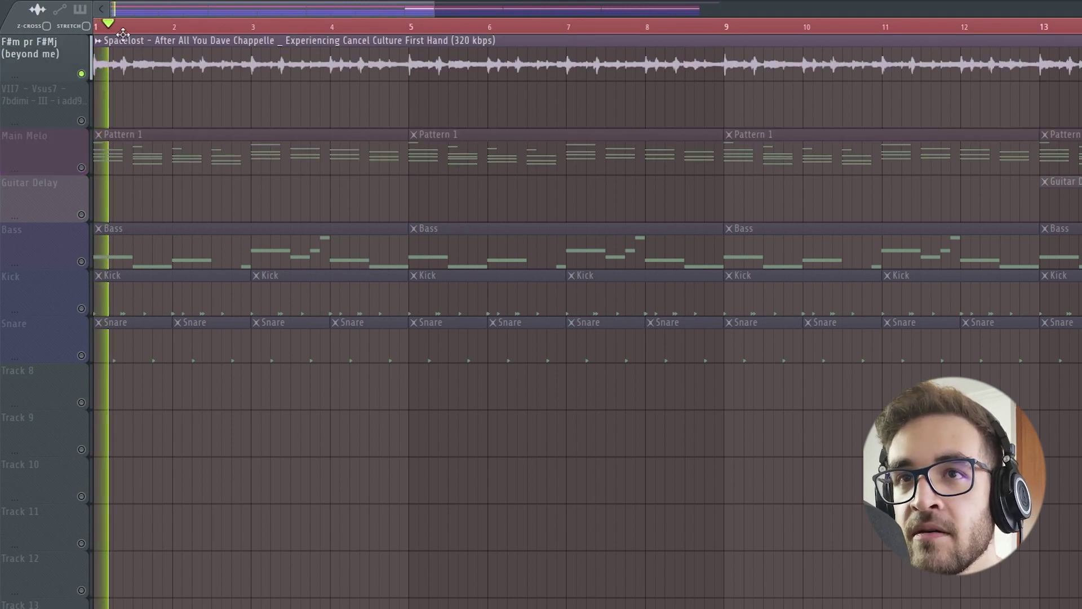
right_click(81, 167)
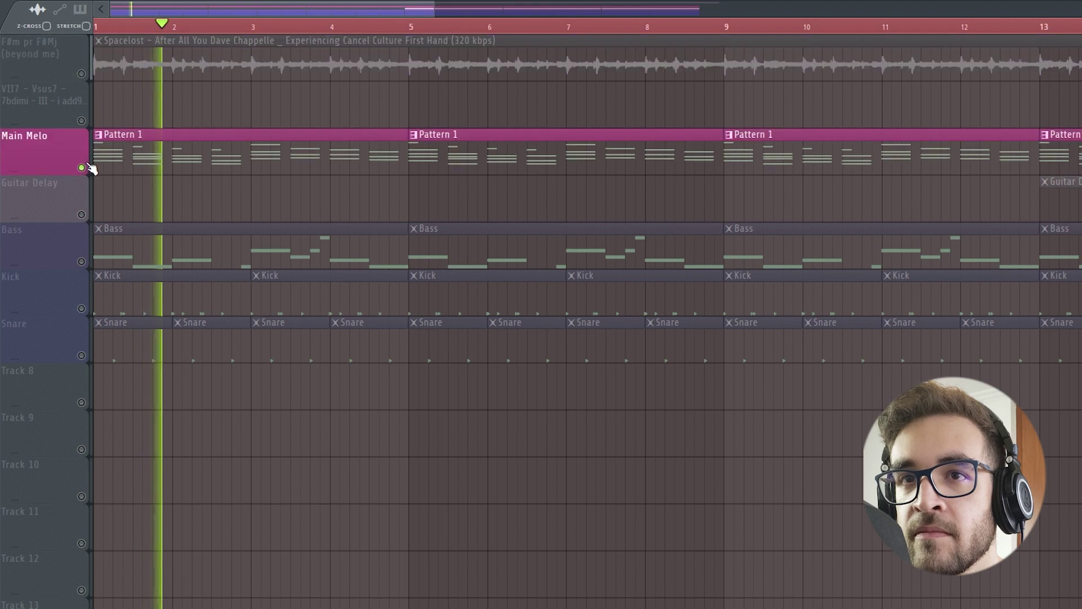
right_click(81, 74)
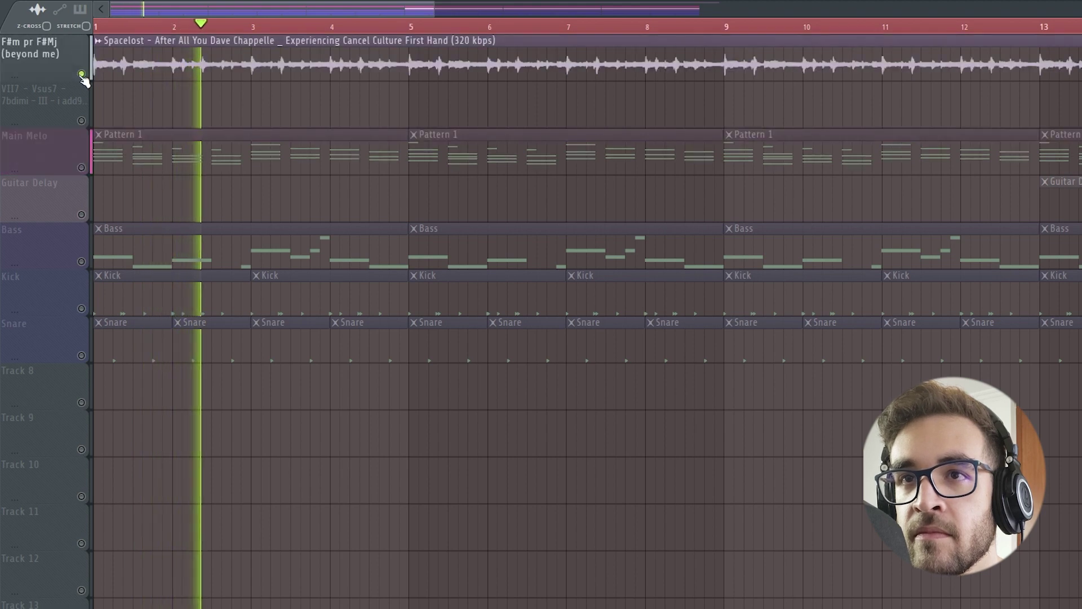
right_click(81, 168)
Step: Listen to the Spacelost sample and Main Melo together from bar 2, and solo the sample track again
click(202, 25)
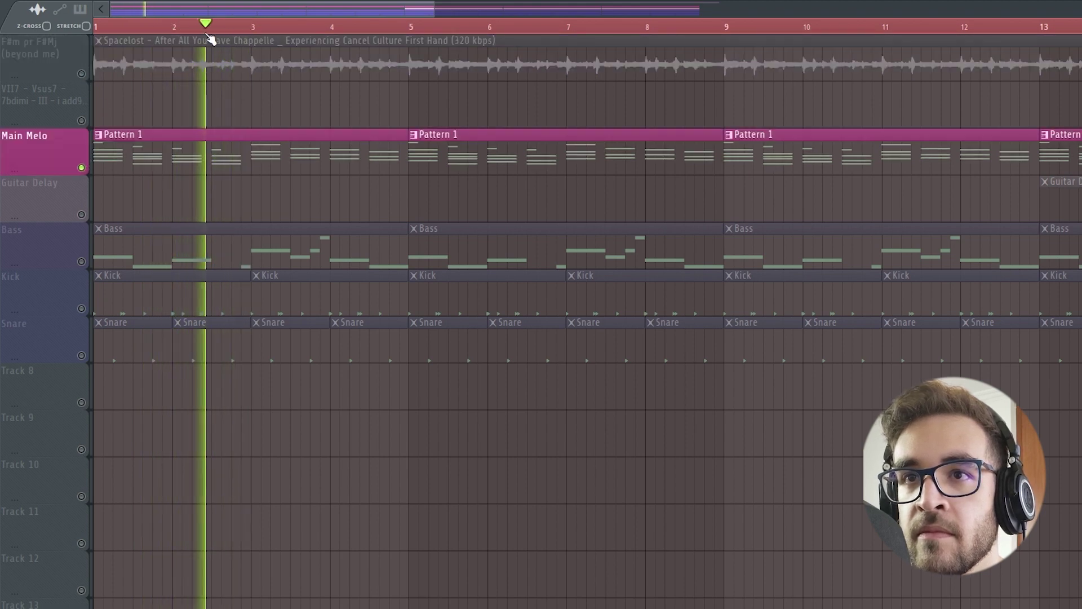
click(82, 74)
key(space)
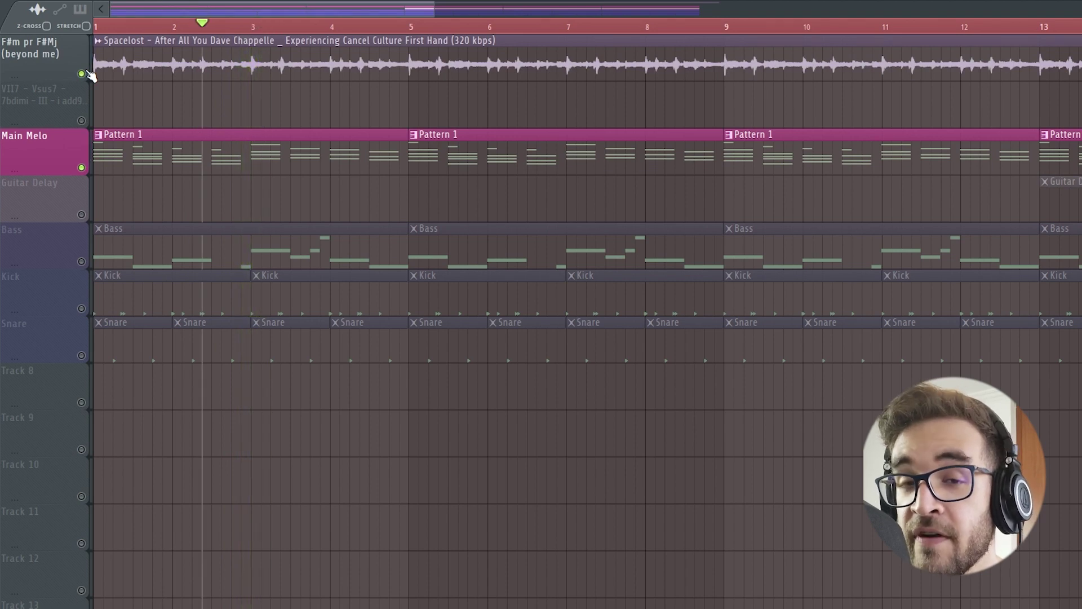
right_click(85, 74)
key(space)
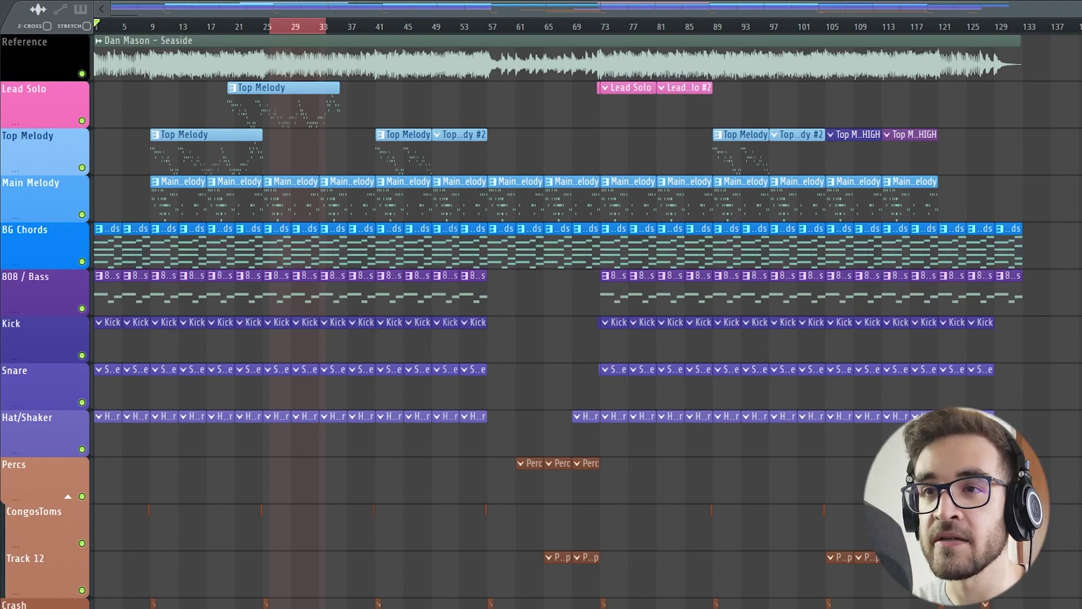
Step: Play the opening of the Dan Mason - Seaside arrangement from bar 1 and zoom in on its first bars
key(space)
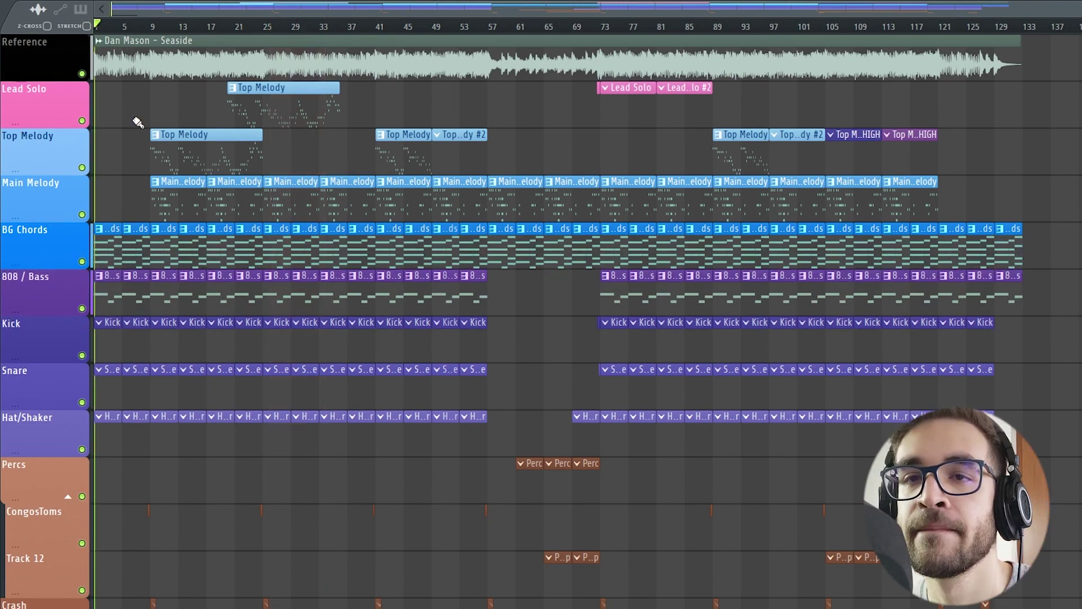
scroll(135, 120, up, 4)
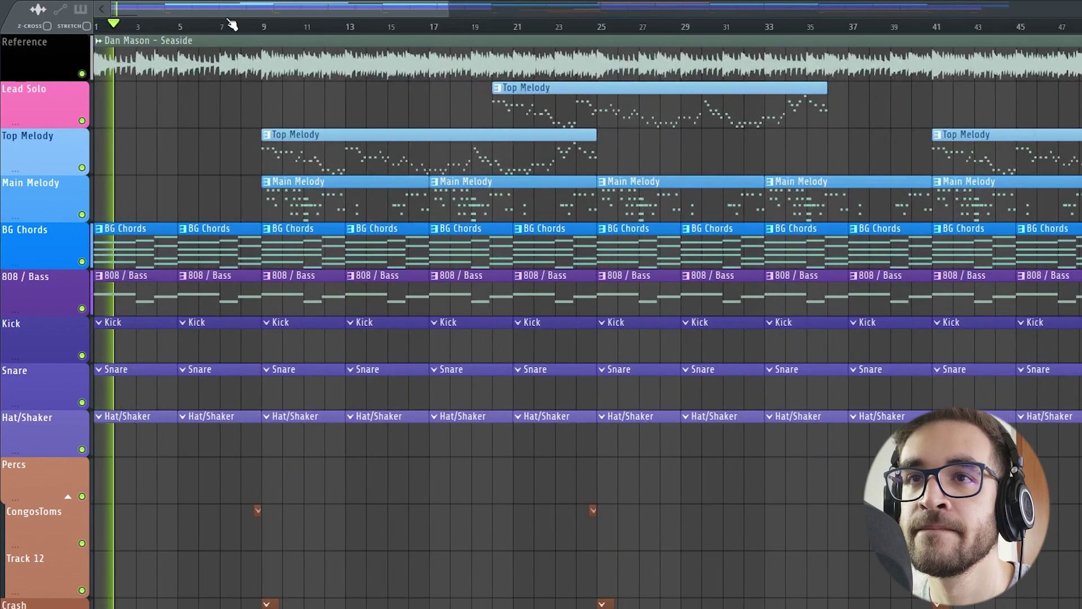
key(space)
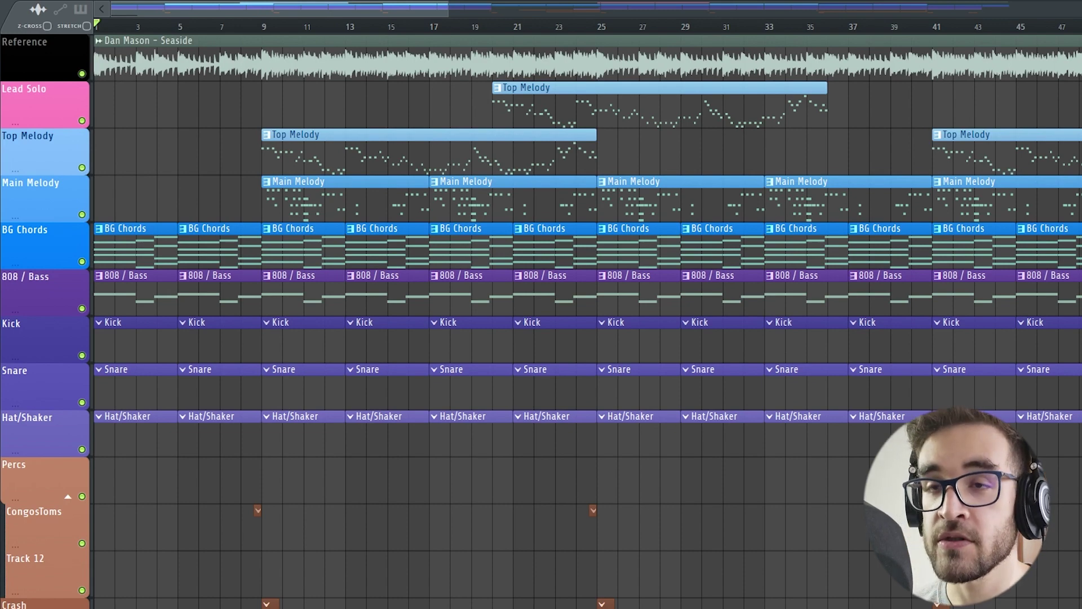
Step: Open Melodyne from the mixer and transfer the Dan Mason - Seaside reference audio into it during playback
key(F9)
click(871, 165)
click(866, 176)
click(872, 121)
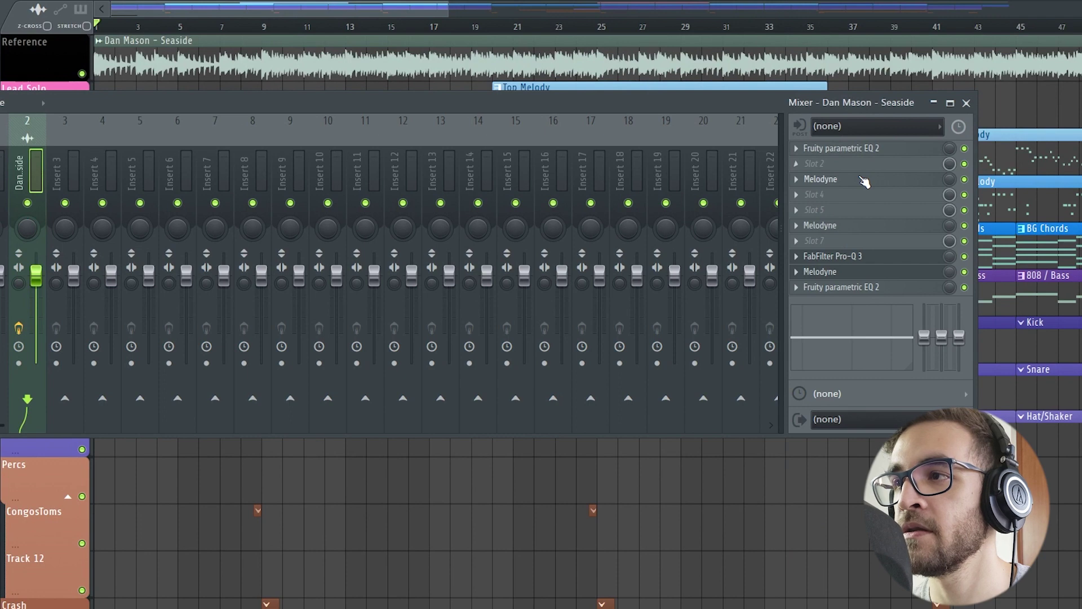
click(864, 179)
key(space)
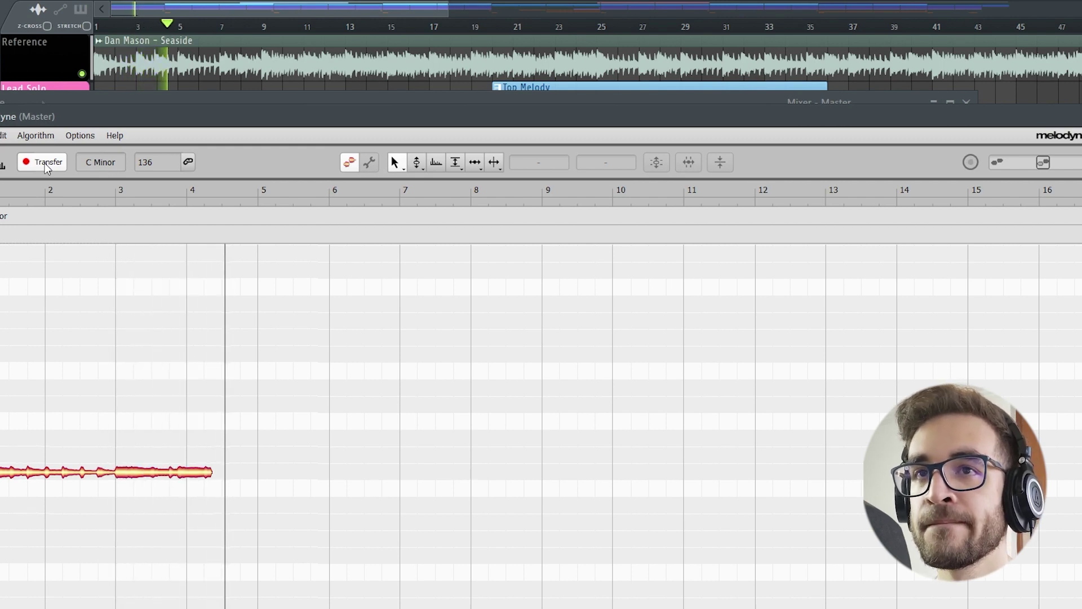
Step: Listen to the BG Chords notes in the piano roll and compare them with the soloed Reference track
key(space)
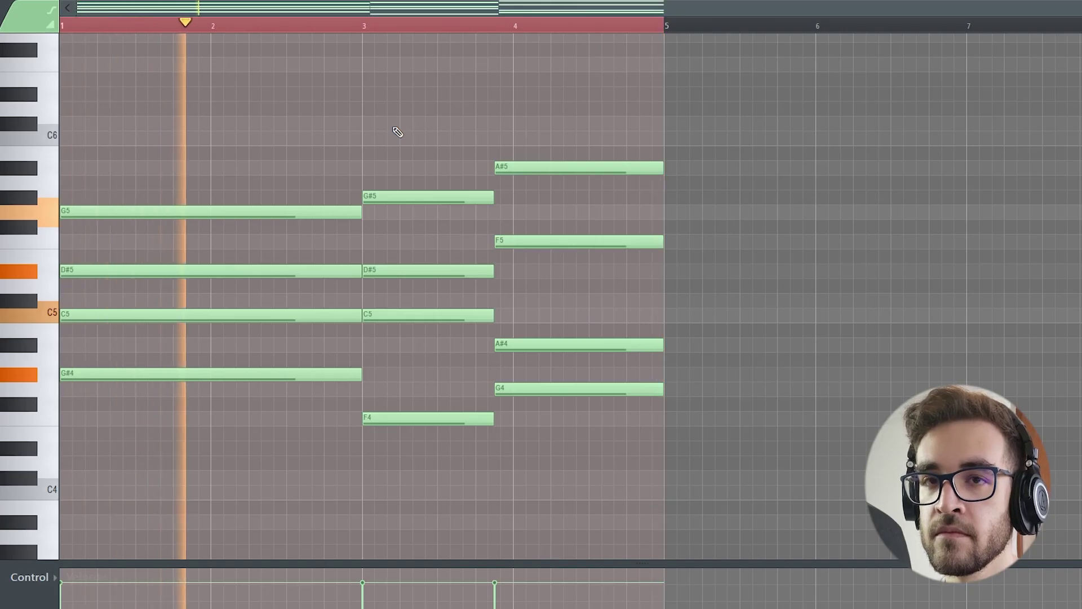
key(F6)
key(F6)
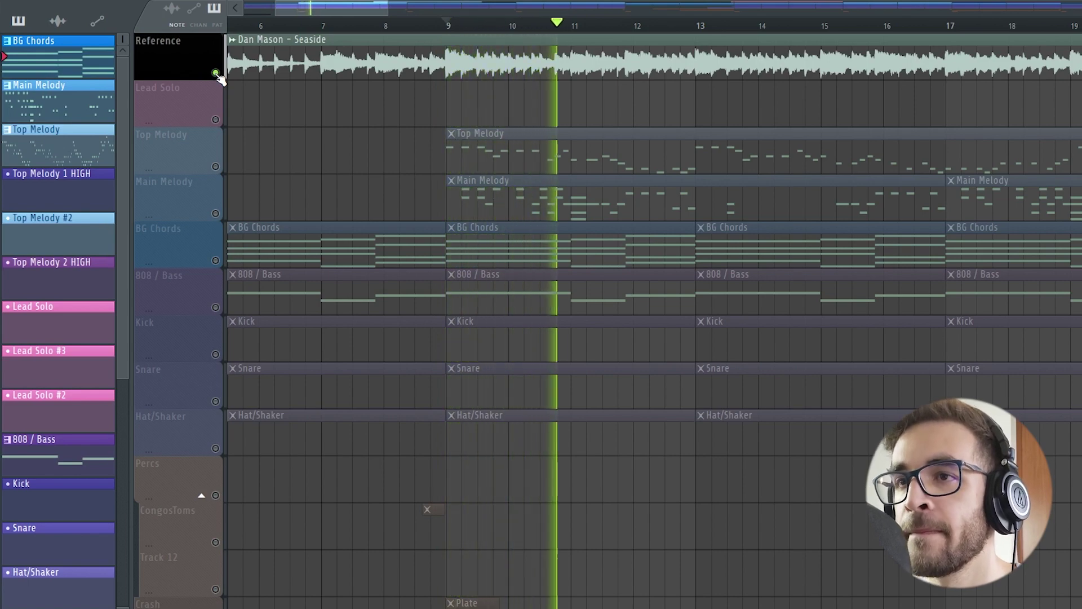
scroll(581, 138, down, 5)
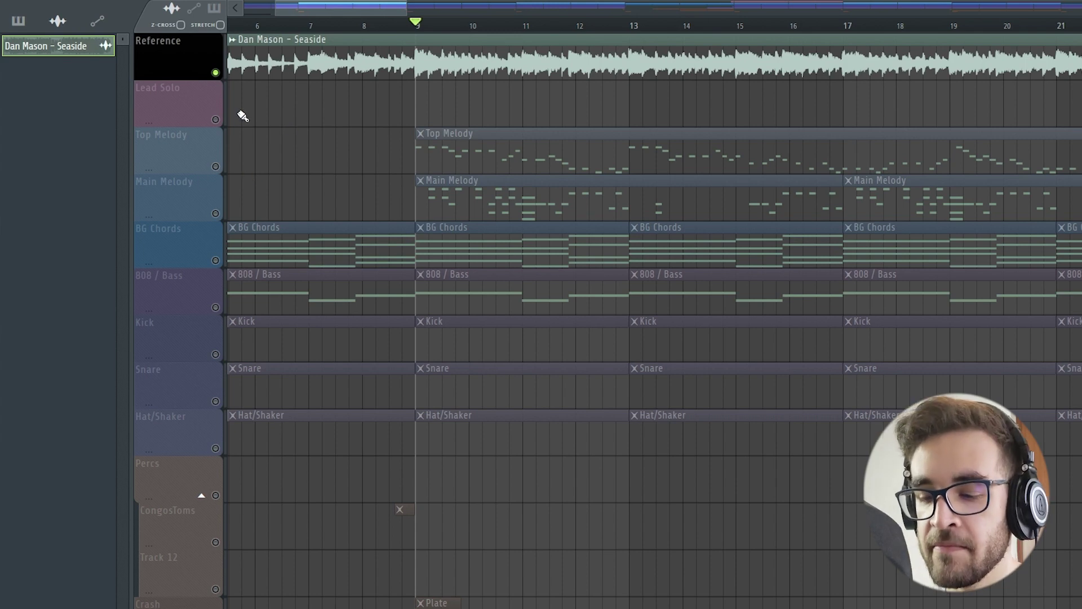
Step: Open Fruity parametric EQ 2 on the Dan Mason - Seaside mixer insert and listen to the reference through its band-pass curve
key(F9)
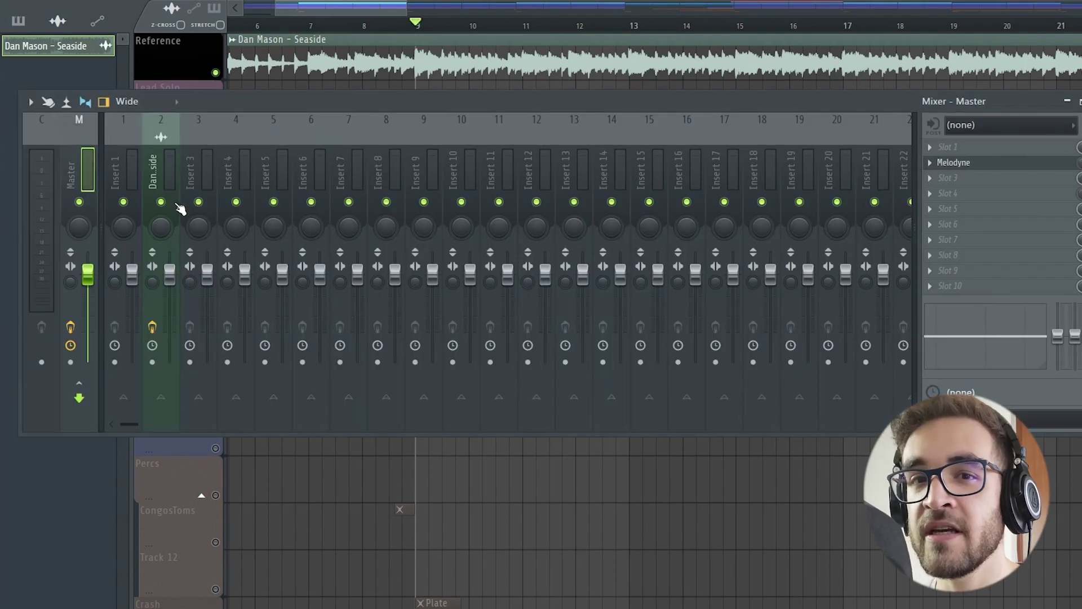
click(168, 181)
click(1021, 148)
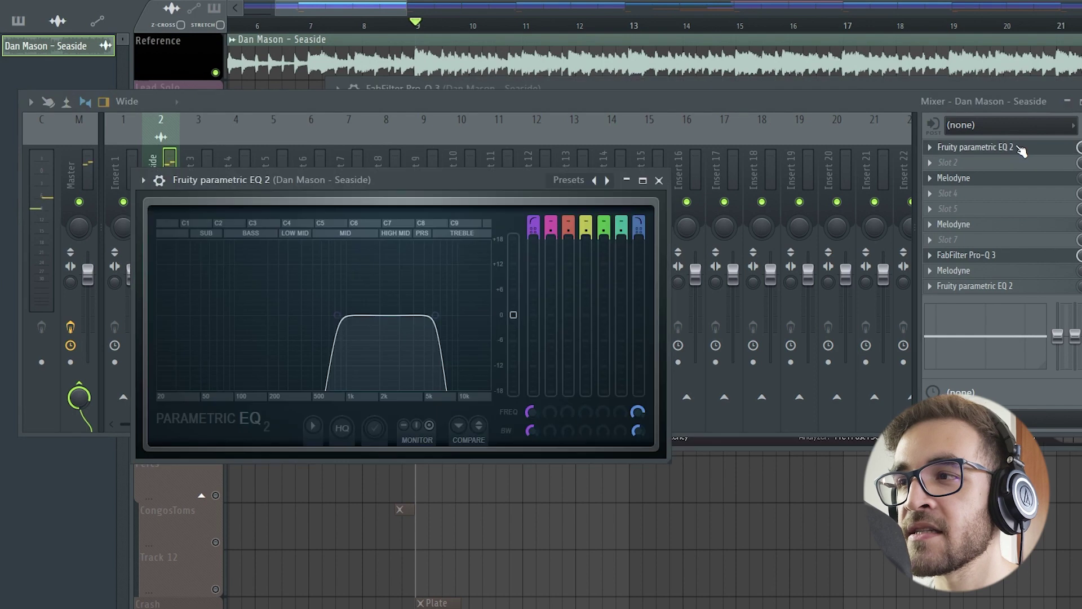
key(space)
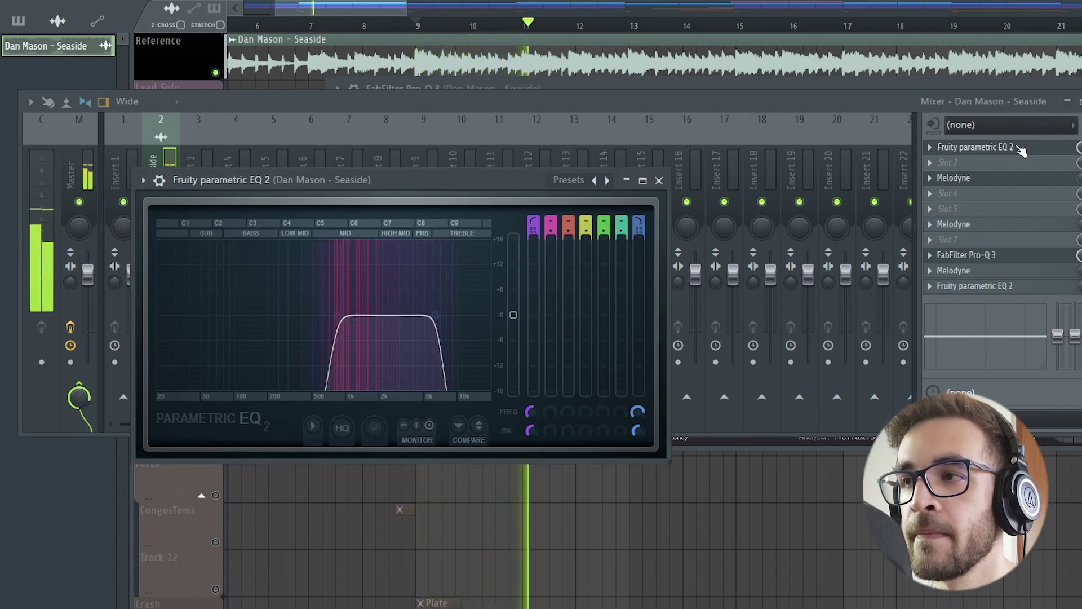
key(space)
Step: Open the Melodyne instance after FabFilter Pro-Q 3 and examine the melody notes detected from bar 9 onward
click(1025, 307)
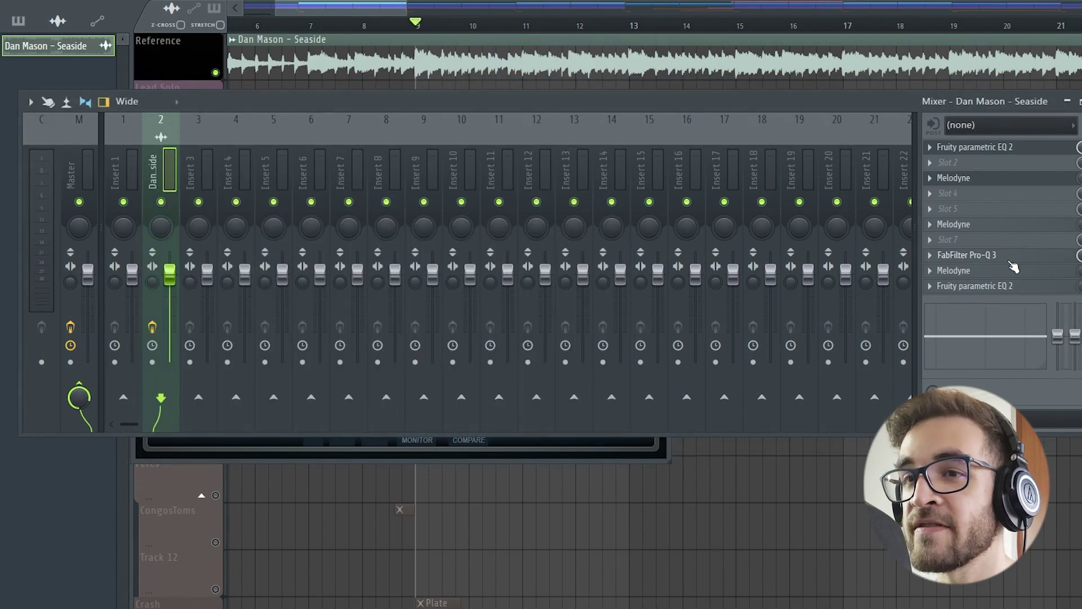
click(1013, 270)
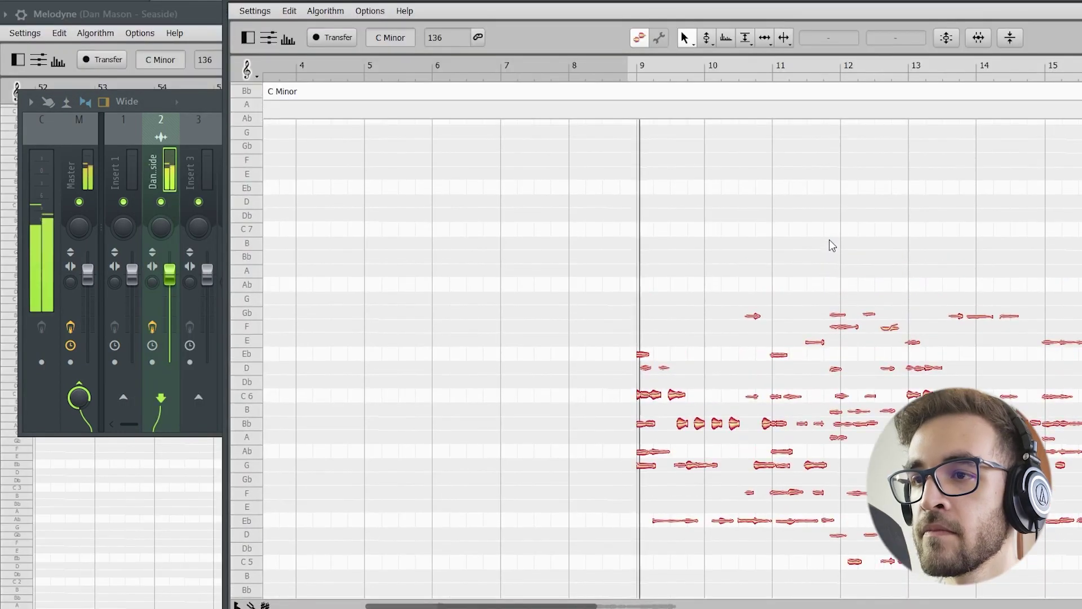
scroll(832, 245, down, 3)
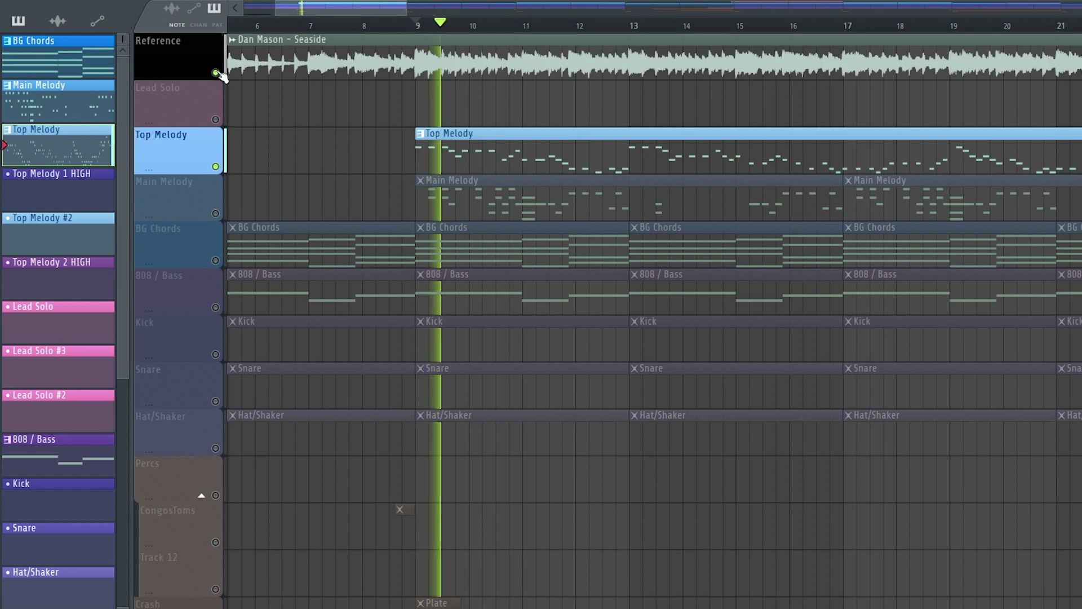
Step: Compare the Top Melody track with the Reference audio from bar 9 by alternately muting and unmuting them during playback
click(219, 73)
click(219, 73)
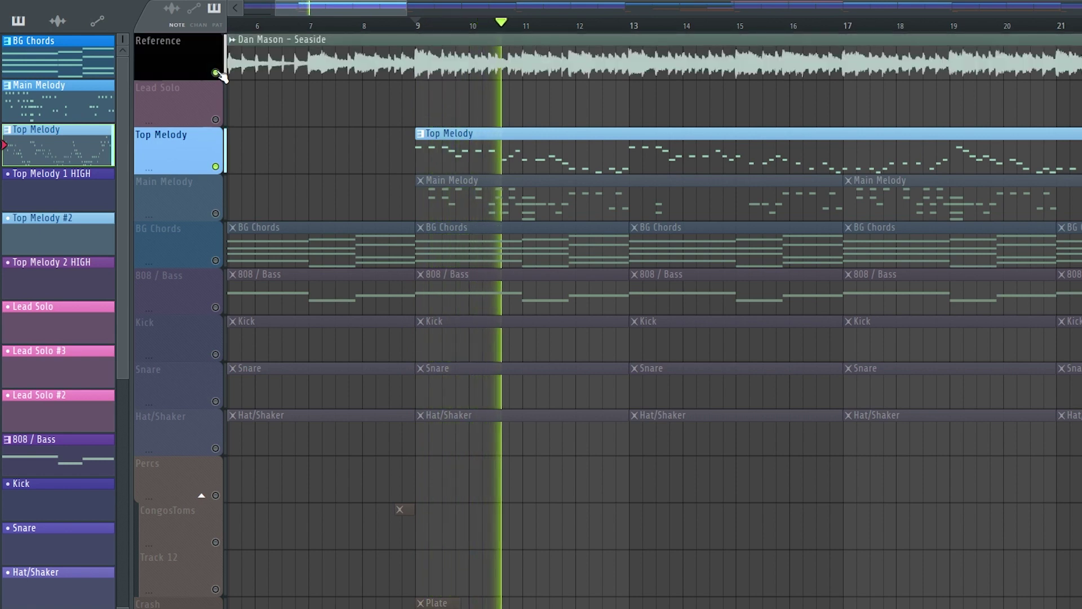
click(217, 74)
click(217, 74)
click(217, 73)
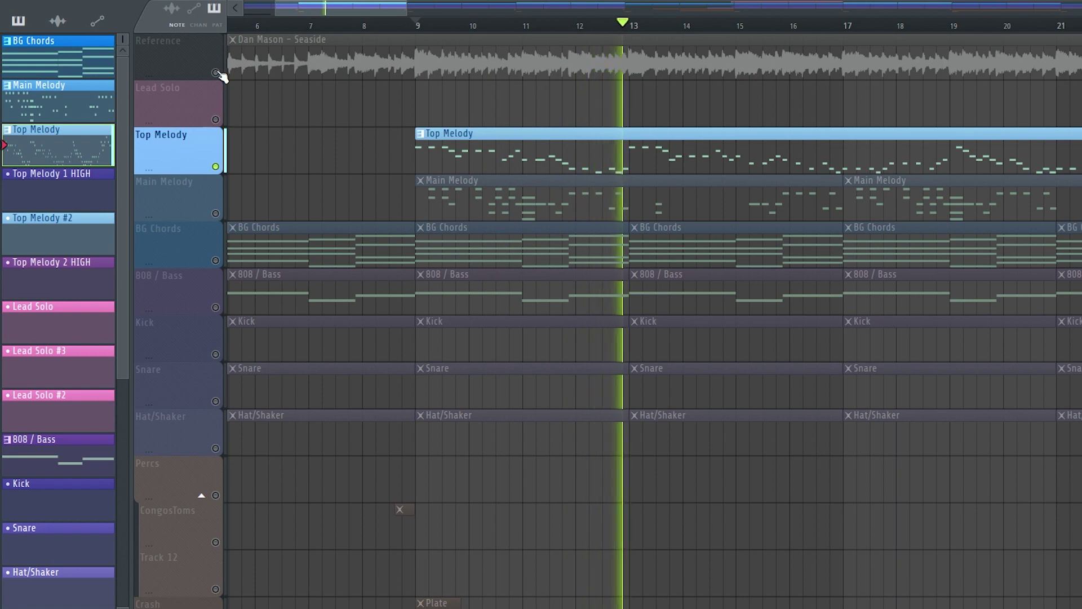
click(217, 73)
click(215, 166)
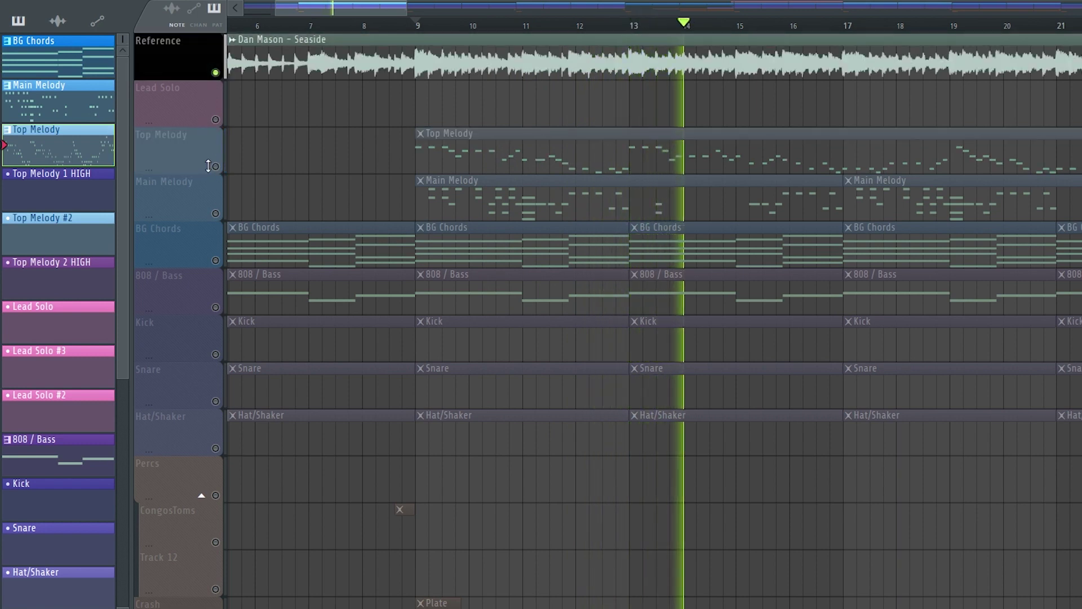
click(216, 167)
click(216, 73)
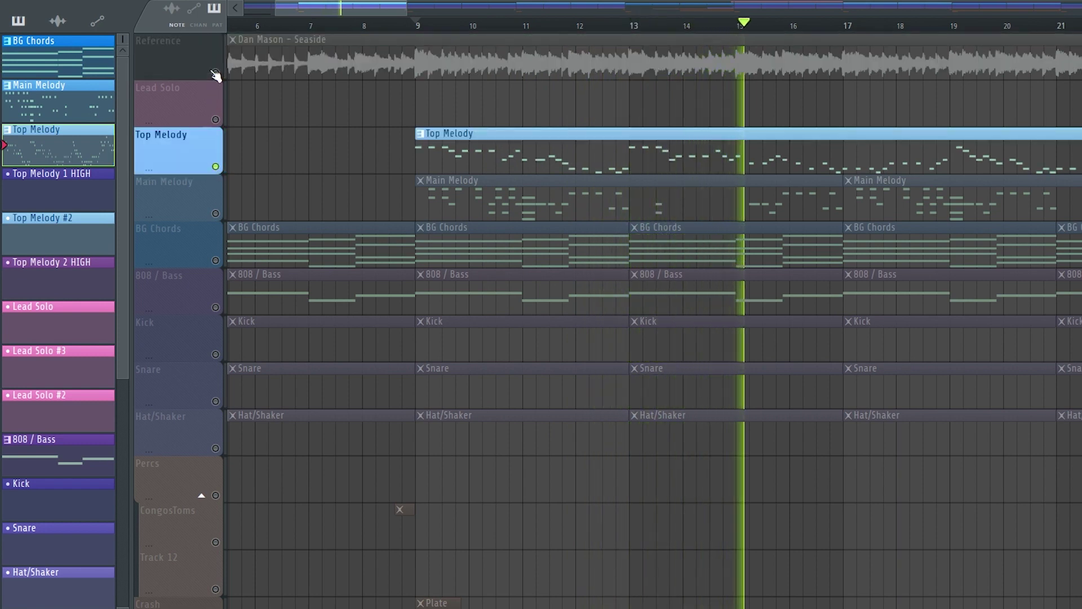
click(216, 73)
Step: Open the Melodyne instance in slot 3 of the Dan Mason - Seaside mixer insert and examine its note grid
scroll(255, 192, down, 3)
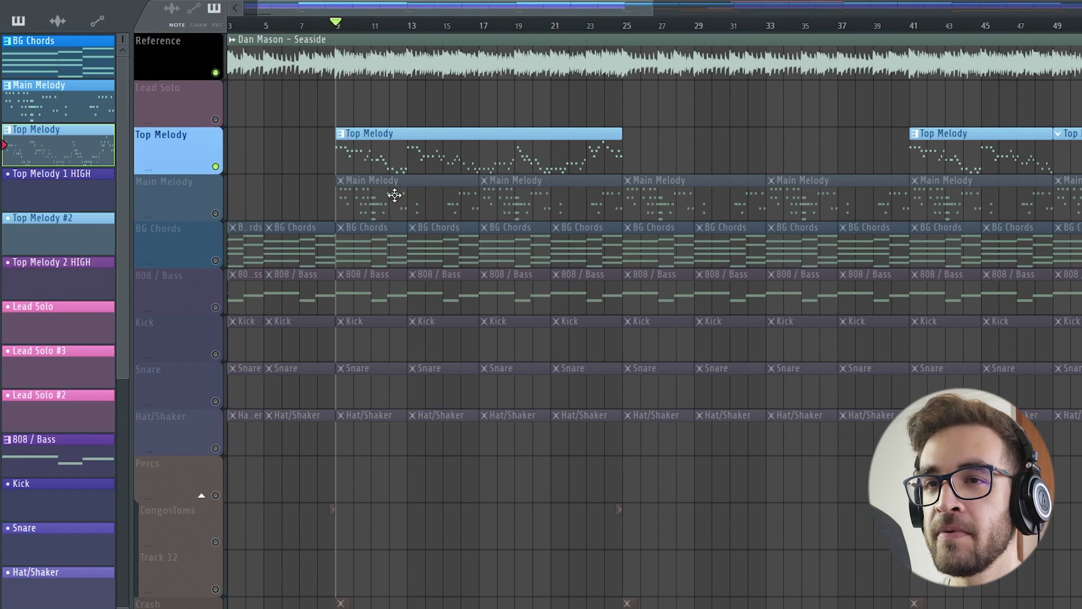
key(F9)
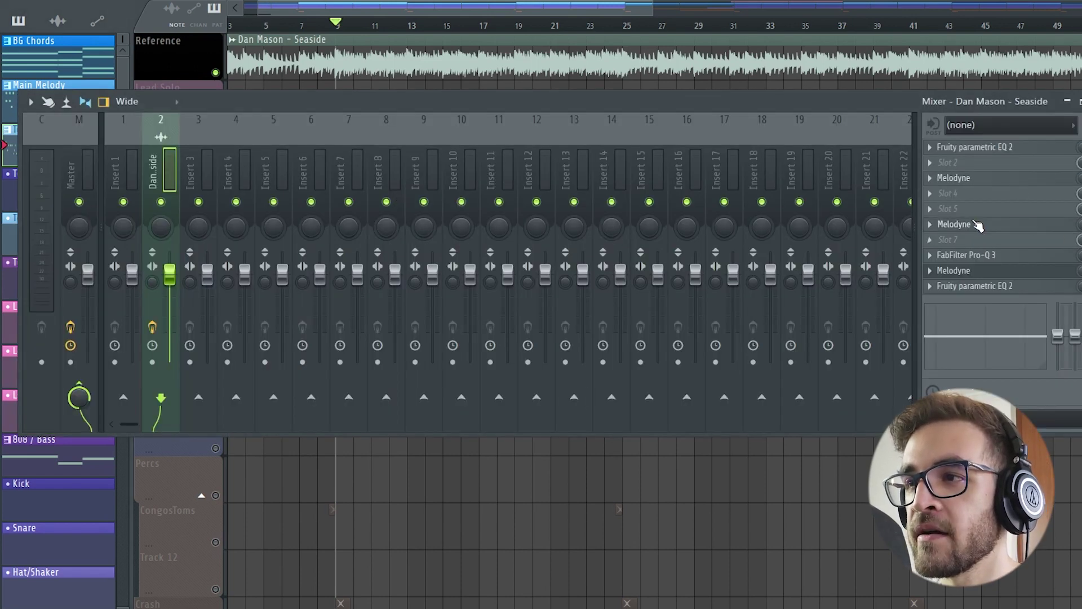
click(979, 179)
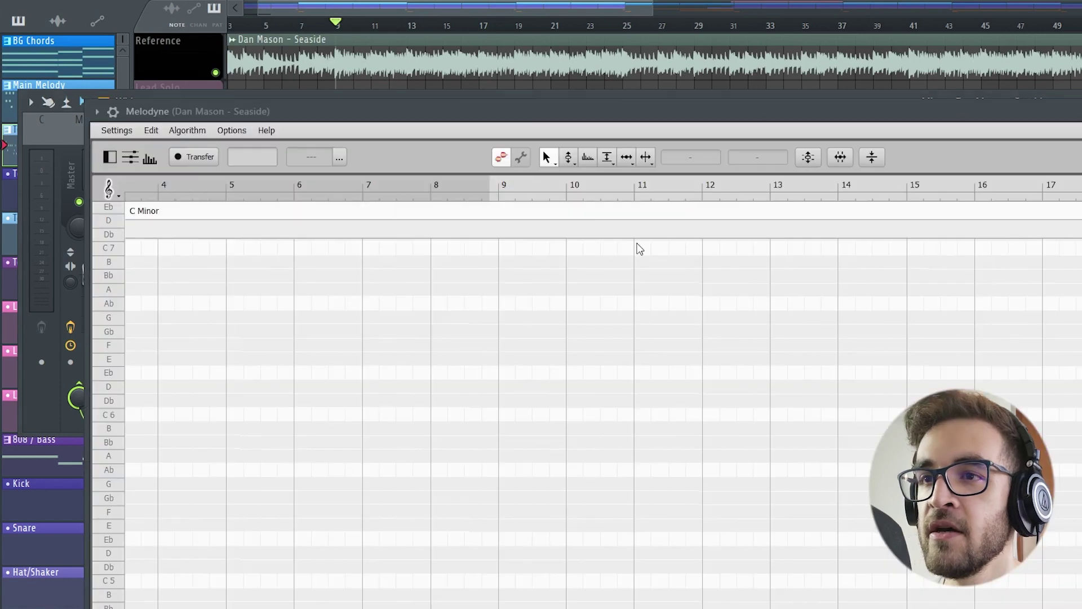
drag(646, 117, 663, 20)
scroll(605, 315, down, 2)
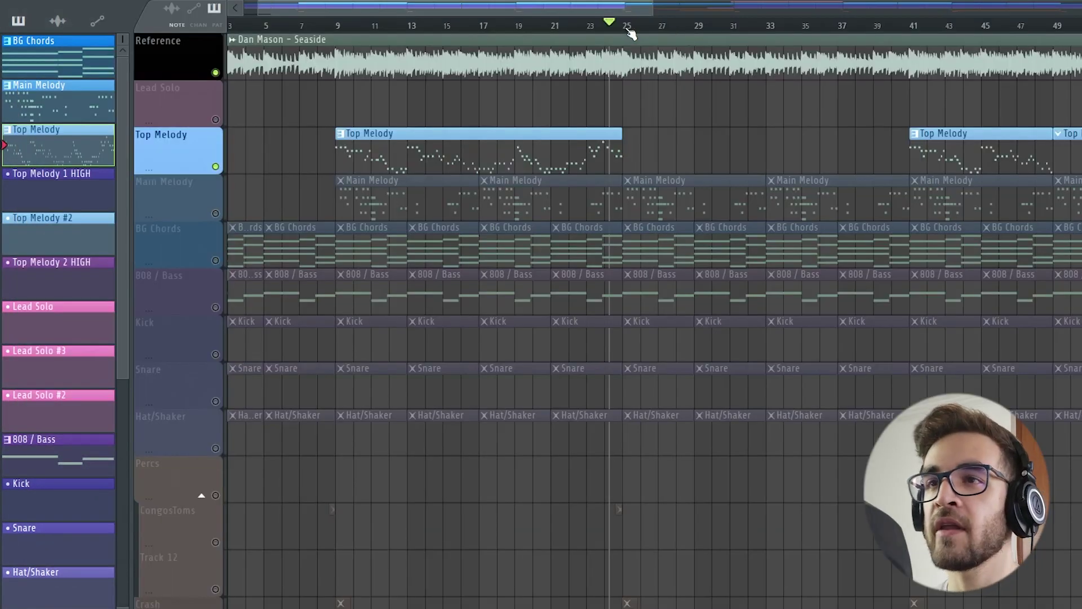
Step: Move the playhead to bar 25 and listen to the soloed Main Melody, switching to the soloed Reference track for comparison
click(626, 27)
drag(627, 29, 624, 26)
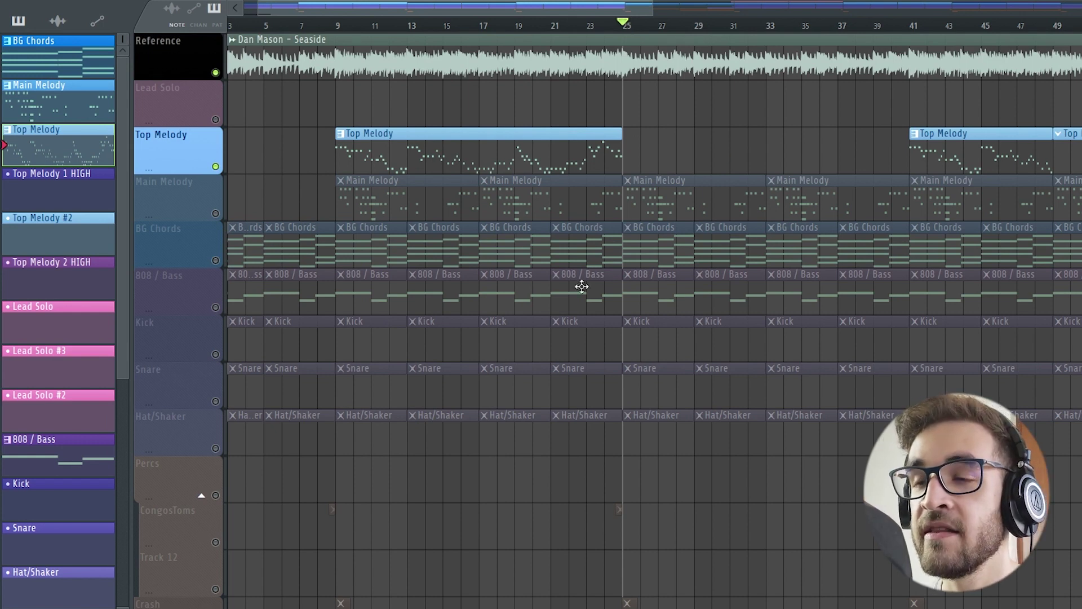
click(219, 218)
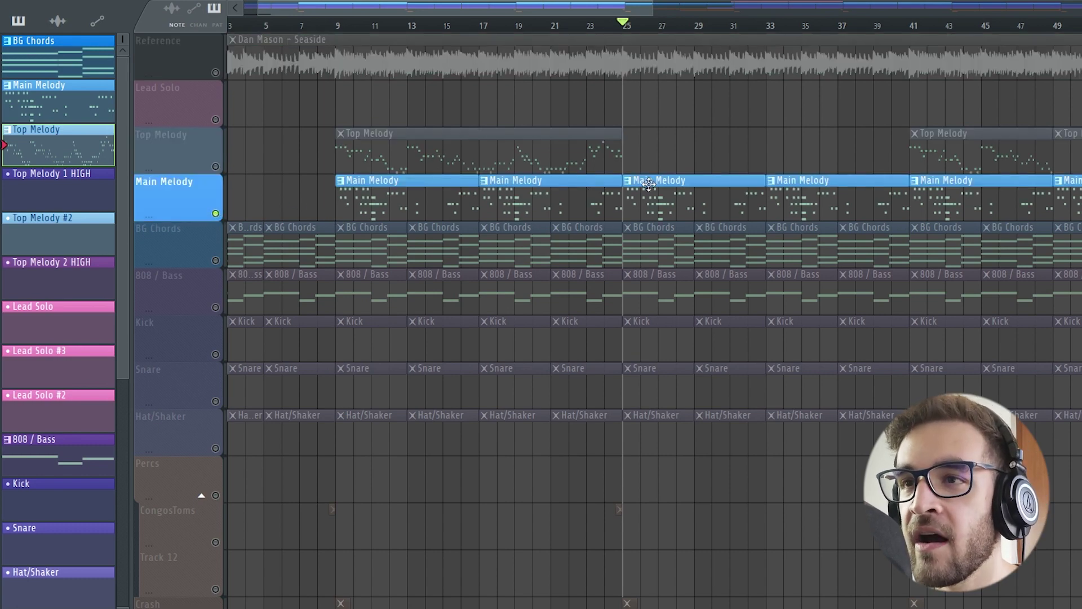
scroll(642, 189, up, 6)
scroll(774, 207, down, 6)
key(space)
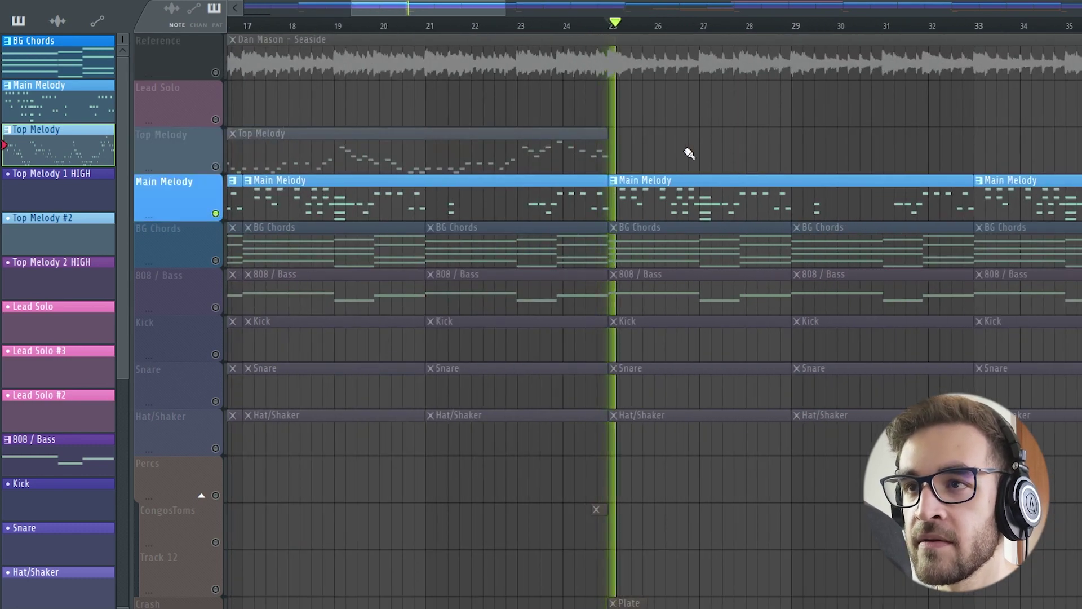
click(216, 72)
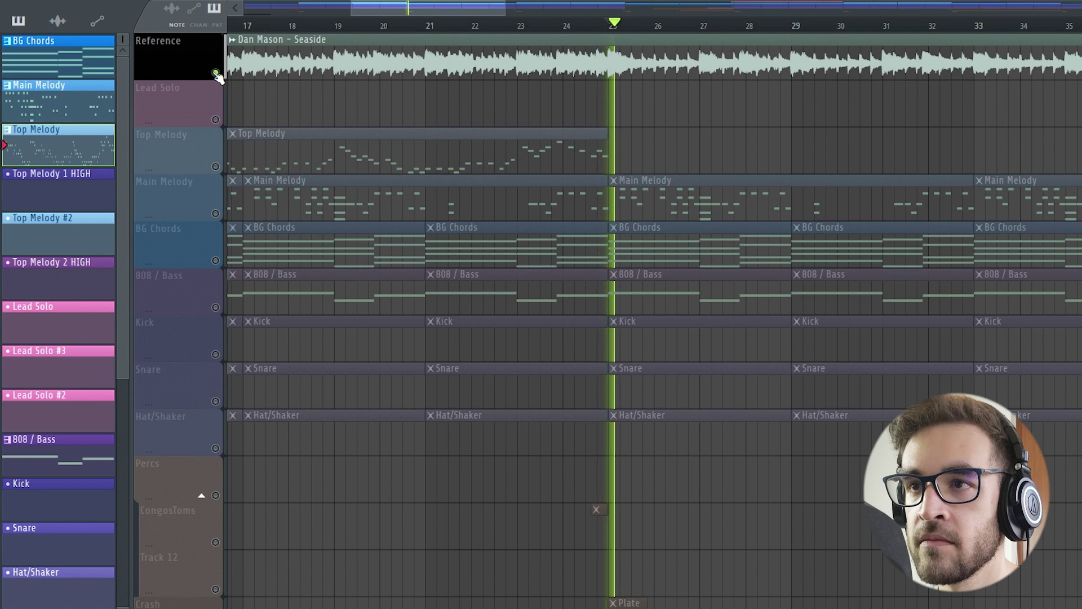